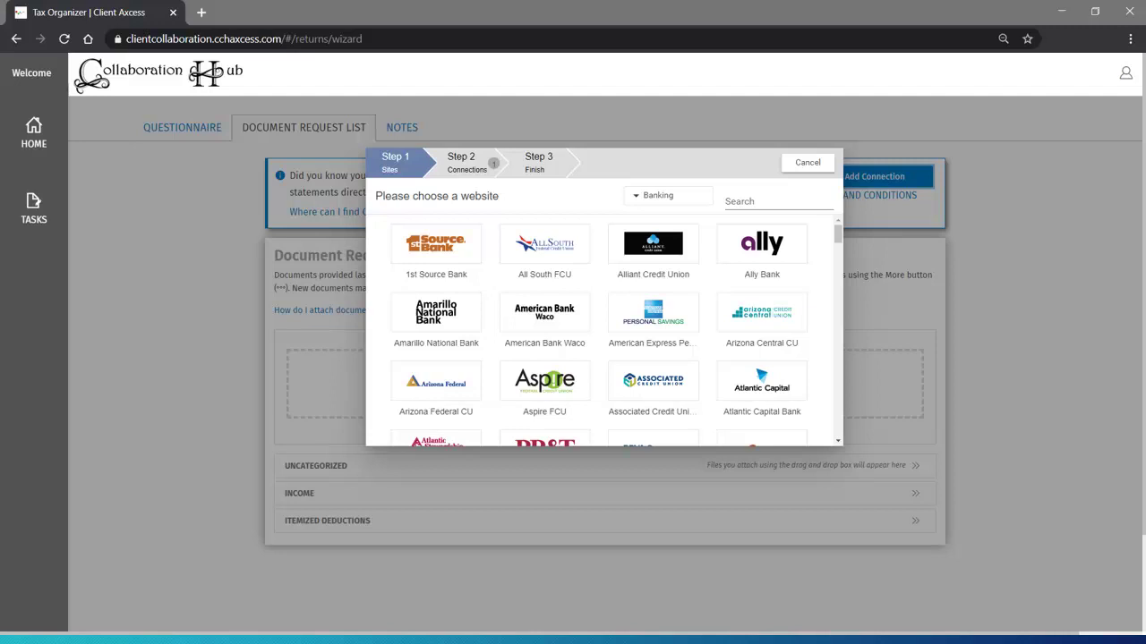
- Filter the connection website list to the Loans category (FedLoan, Navient, SoFi)
{"action": "left_click", "coordinate": [662, 195]}
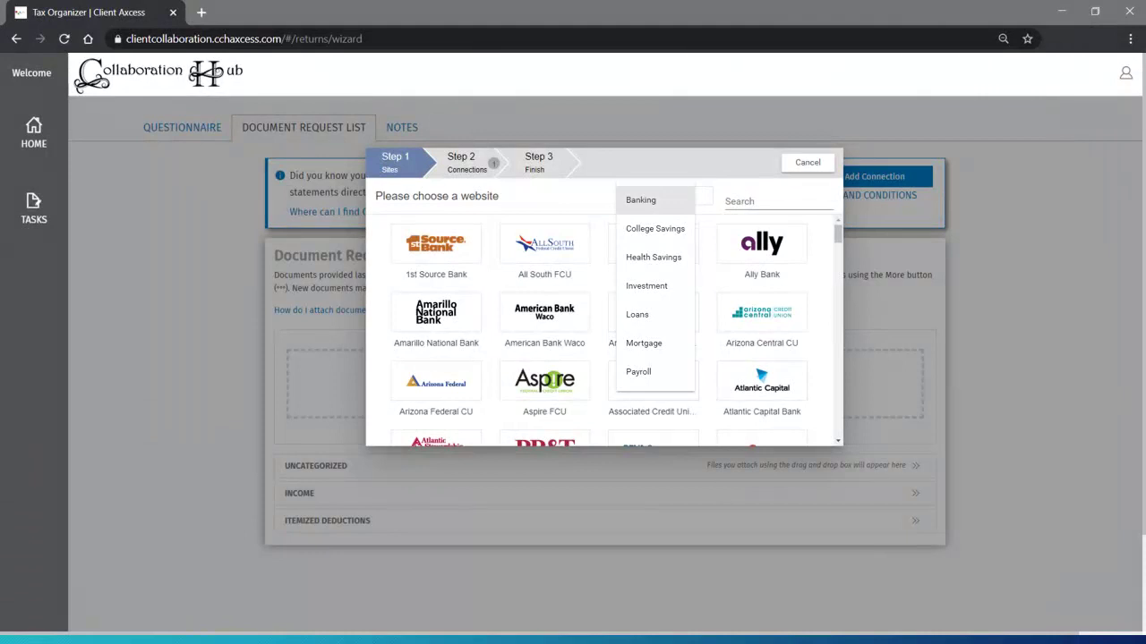
{"action": "left_click", "coordinate": [637, 314]}
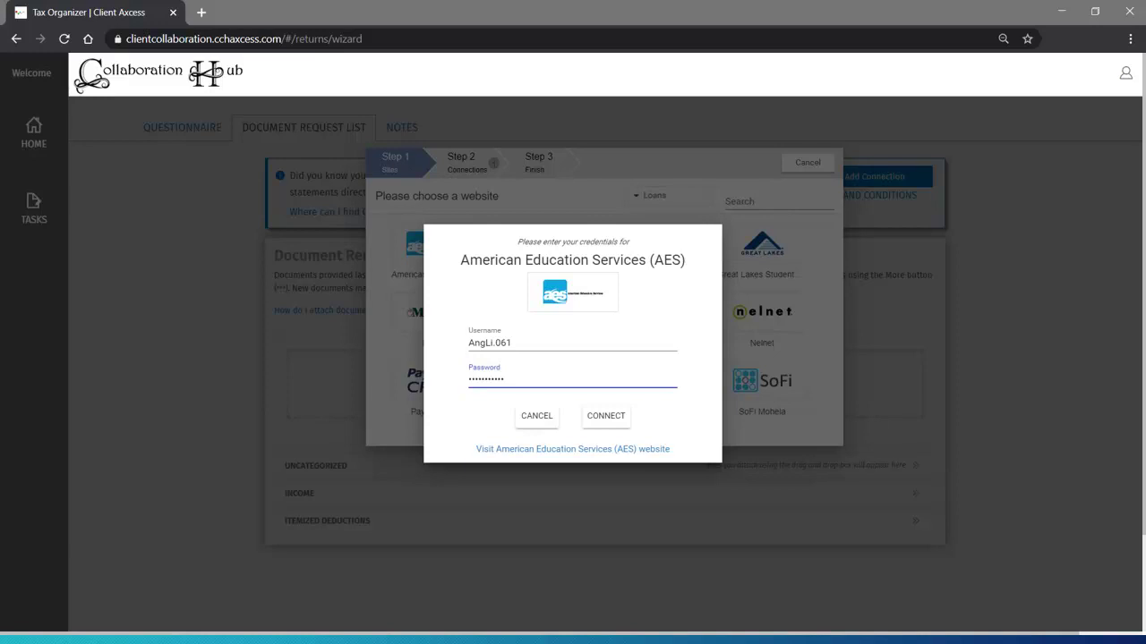
- Submit the American Education Services login so the AES connection starts linking
{"action": "key", "text": "Return"}
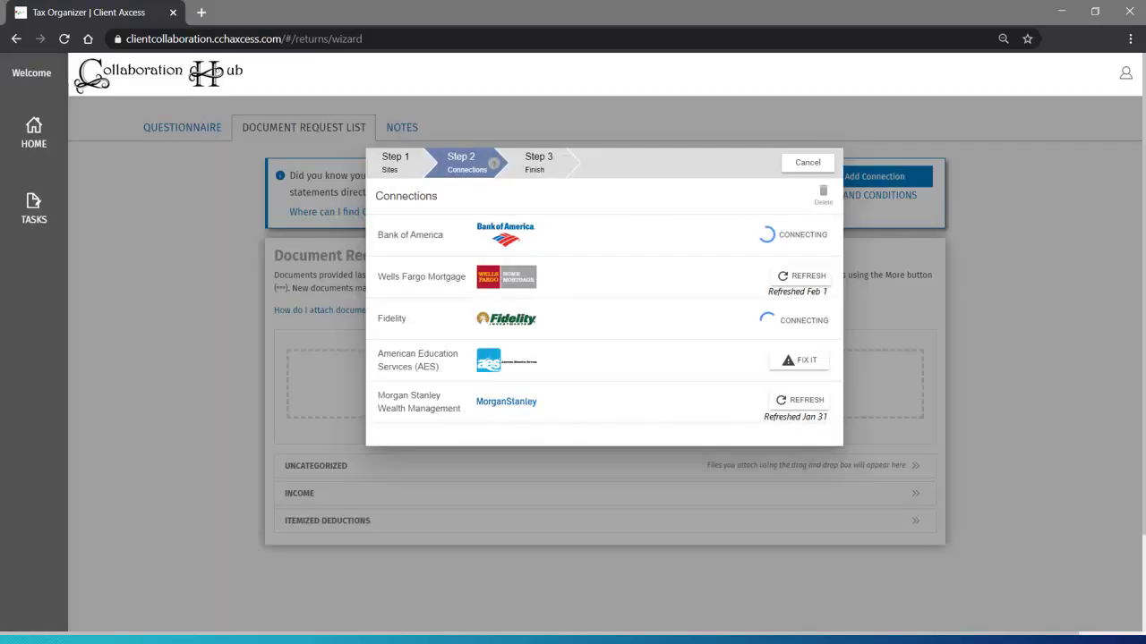